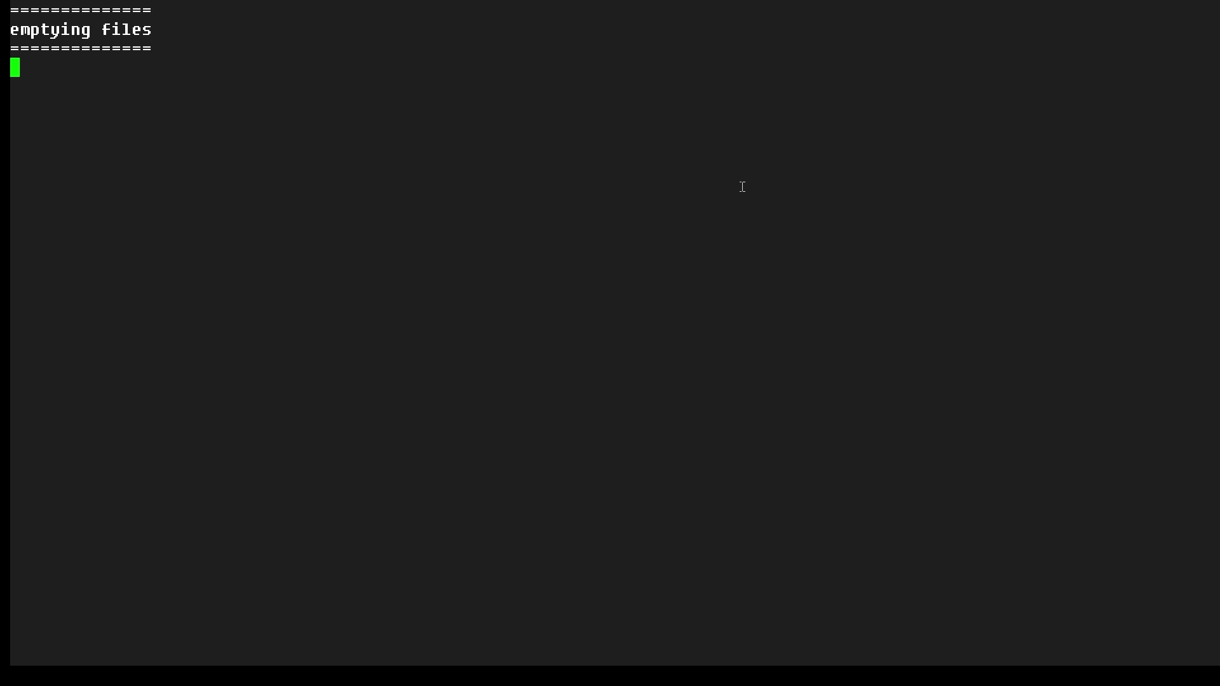
text(ls -l somefile)
- List somefile with ls -l and highlight its 1373-byte size
key(Return)
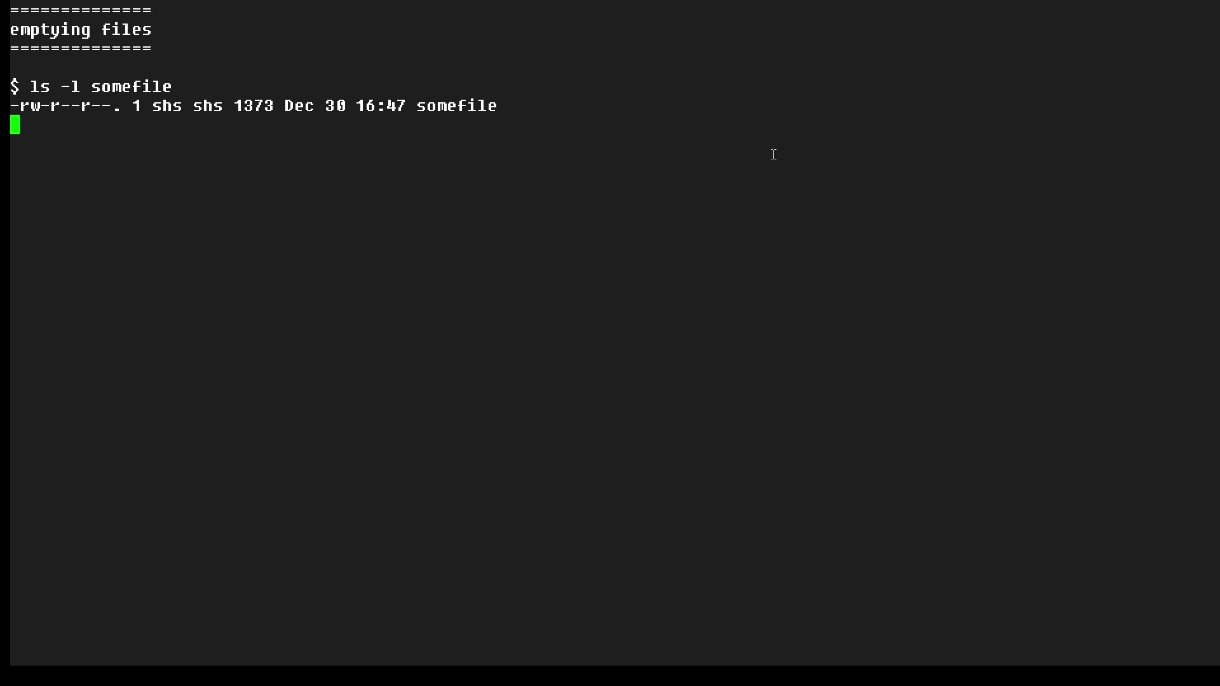
drag(286, 107, 236, 107)
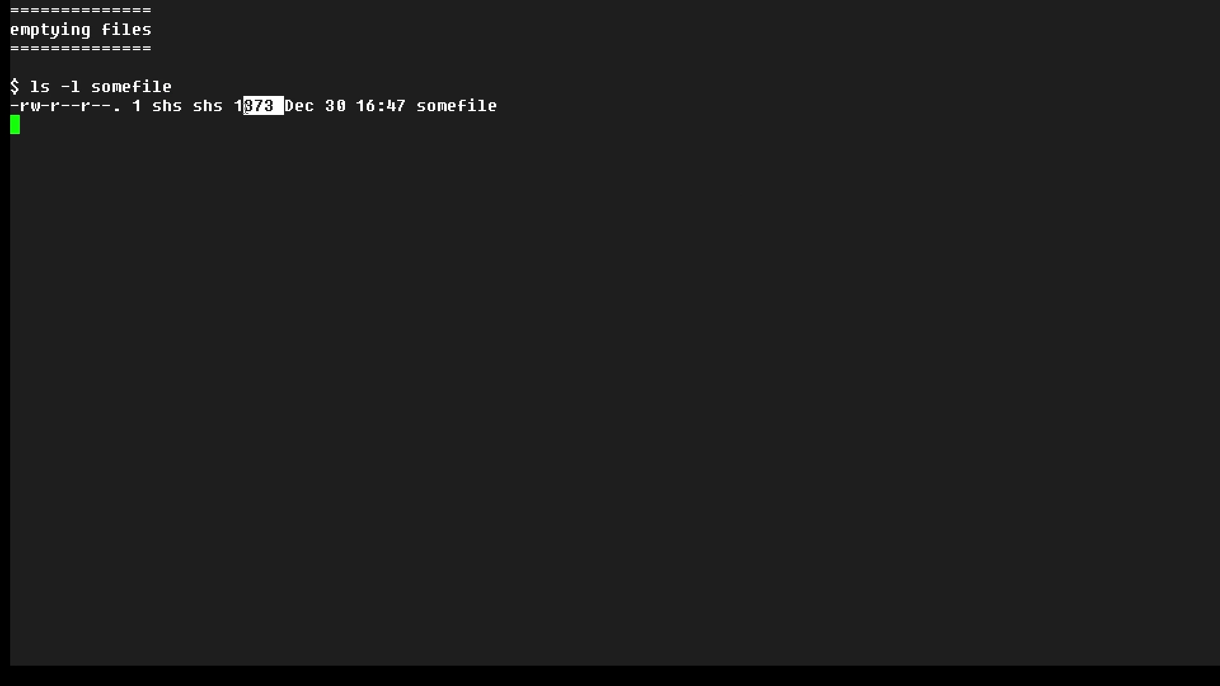
click(364, 144)
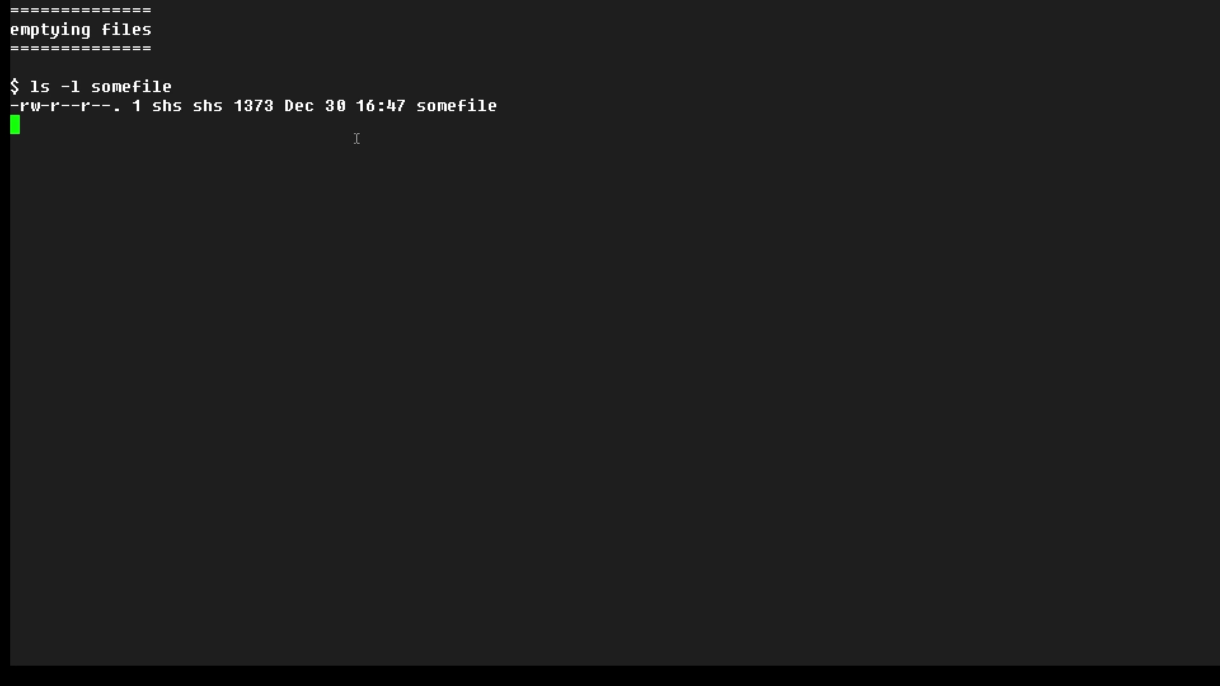
text(> somefile)
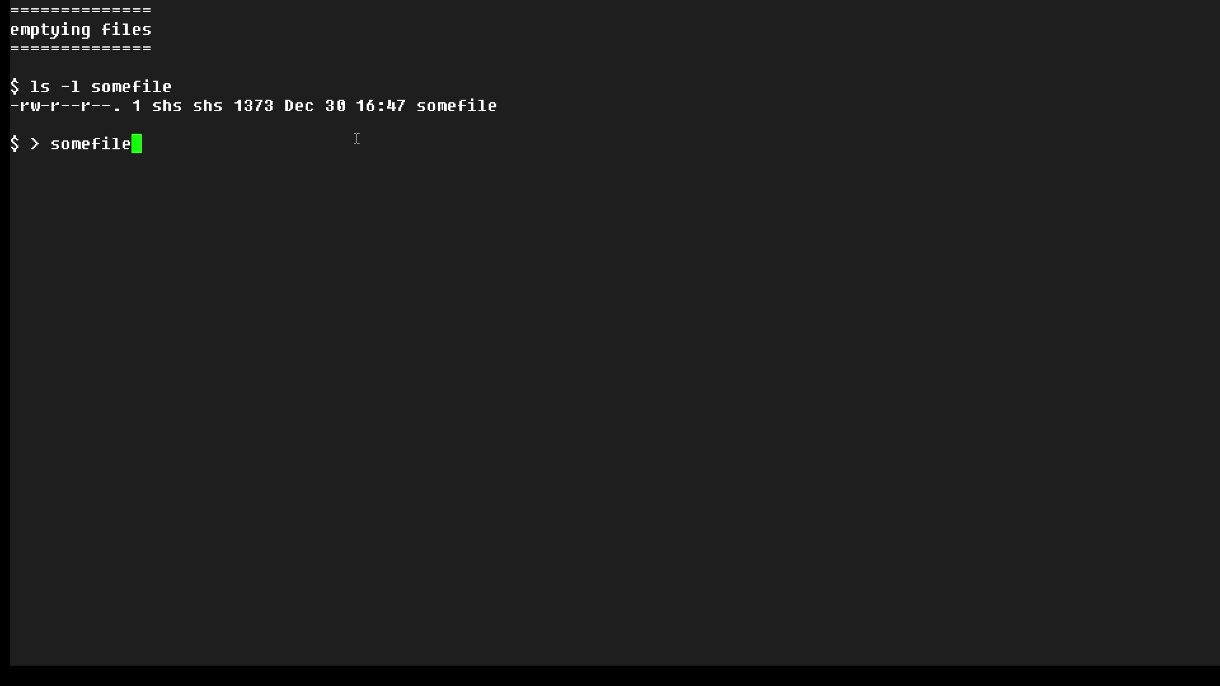
- Truncate somefile with '> somefile', then highlight its new 0-byte size in ls -l
key(Return)
text(ls -l somefile)
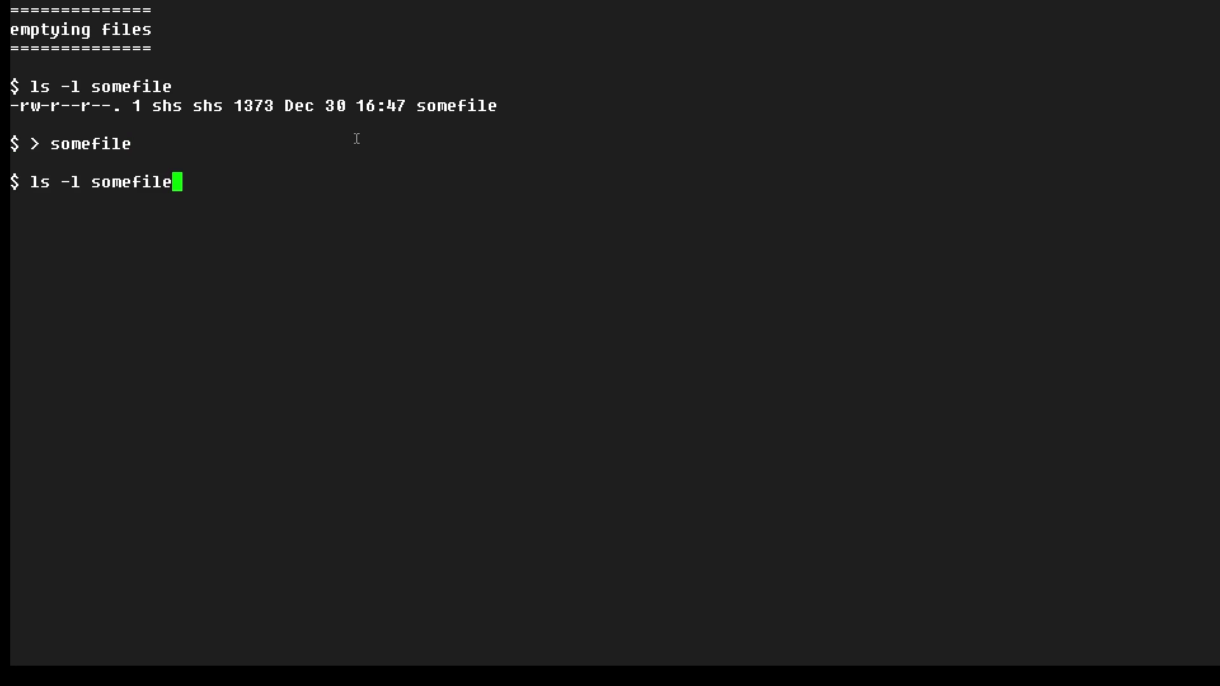
key(Return)
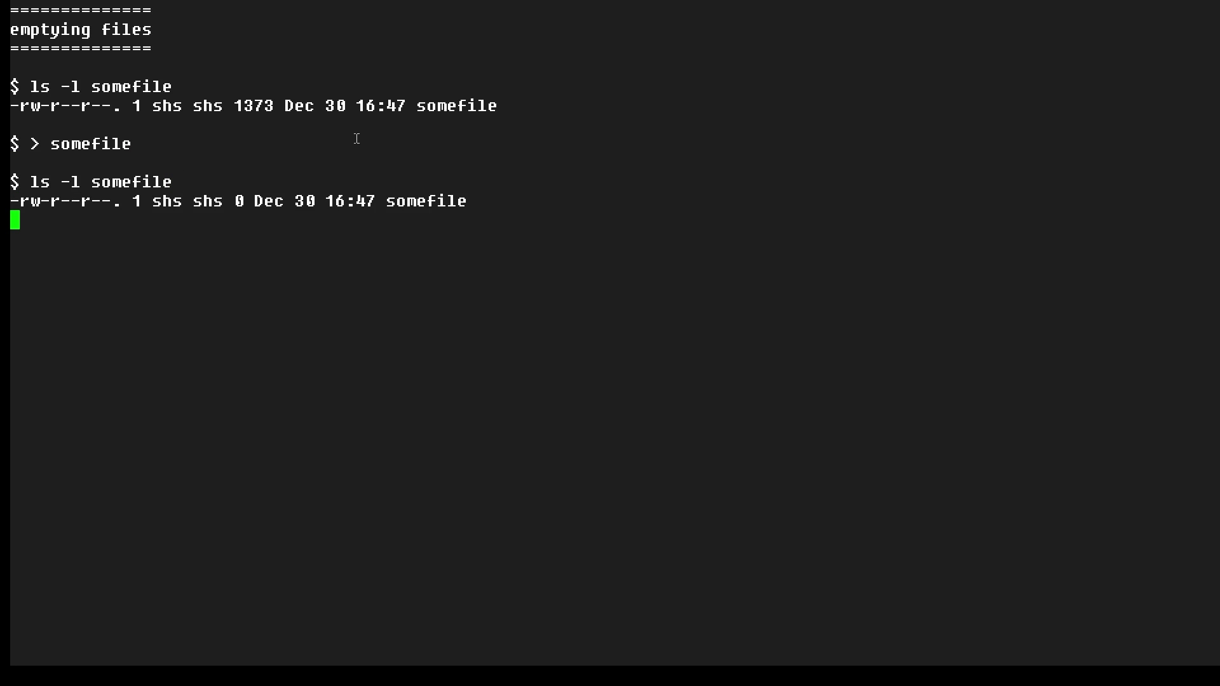
double_click(240, 201)
click(460, 229)
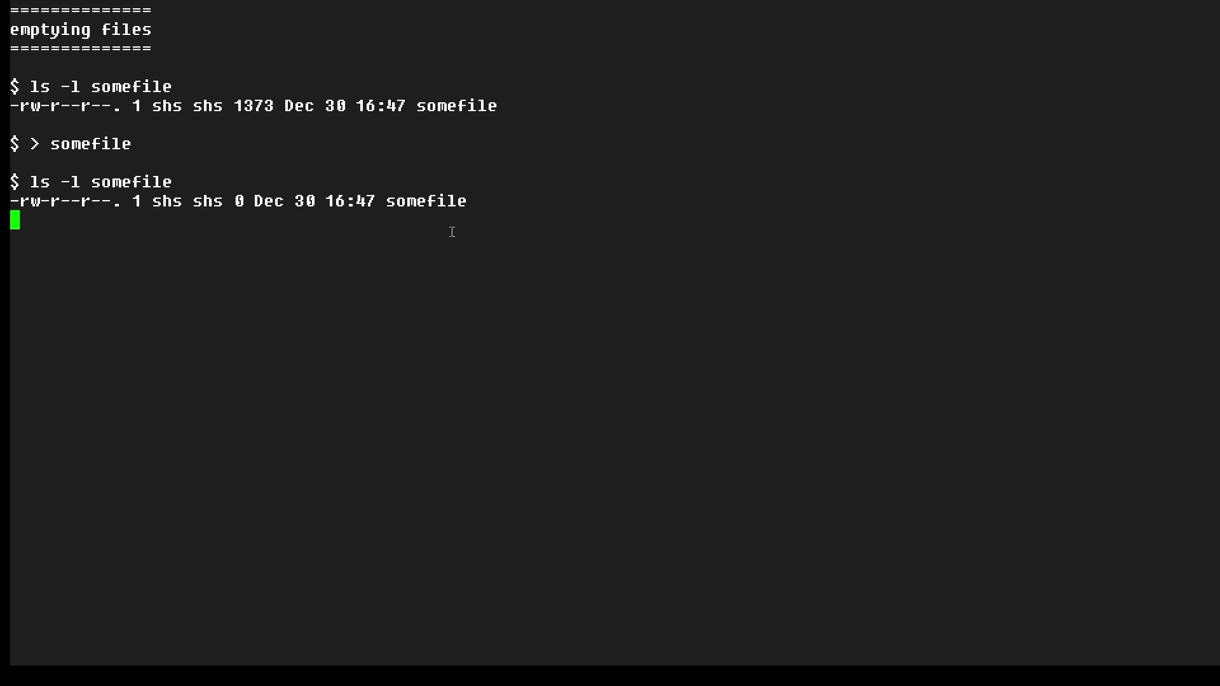